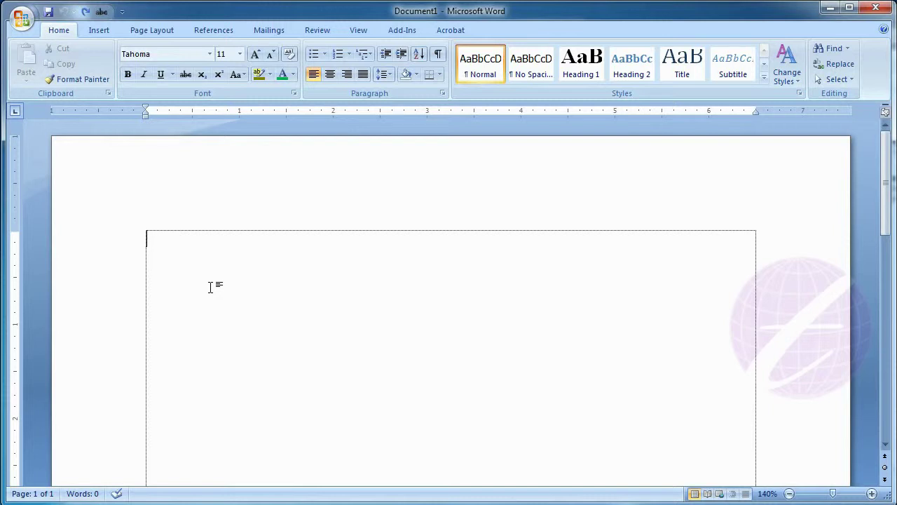
Type 'Type some text.' on the first line, then insert 'English' before 'text'
type("Type ")
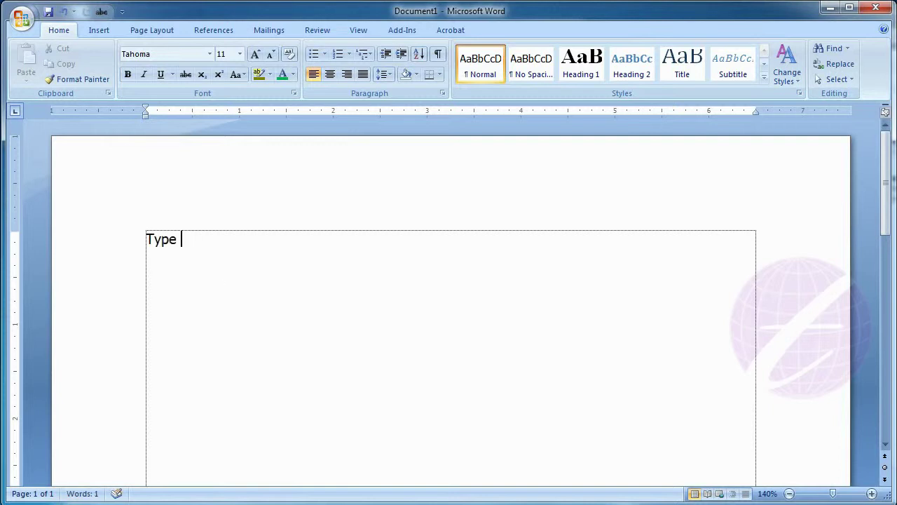
type("some text.")
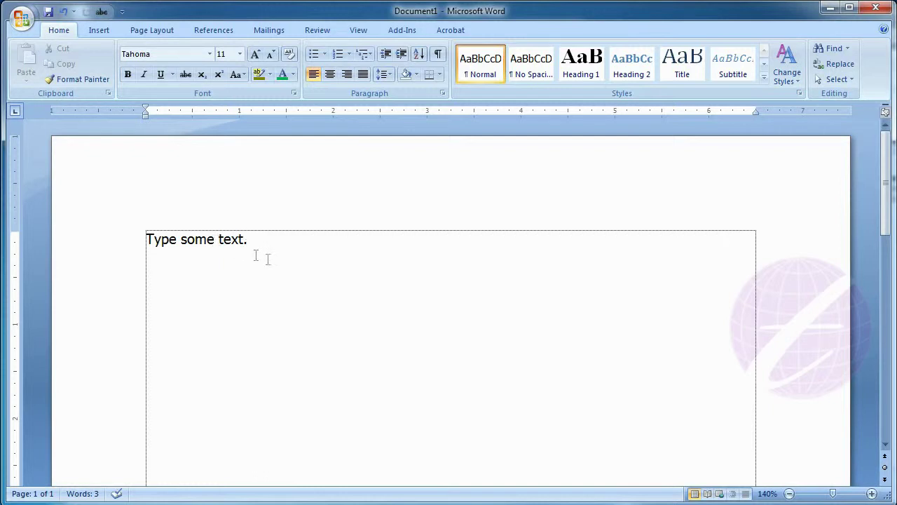
left_click(217, 240)
type("English")
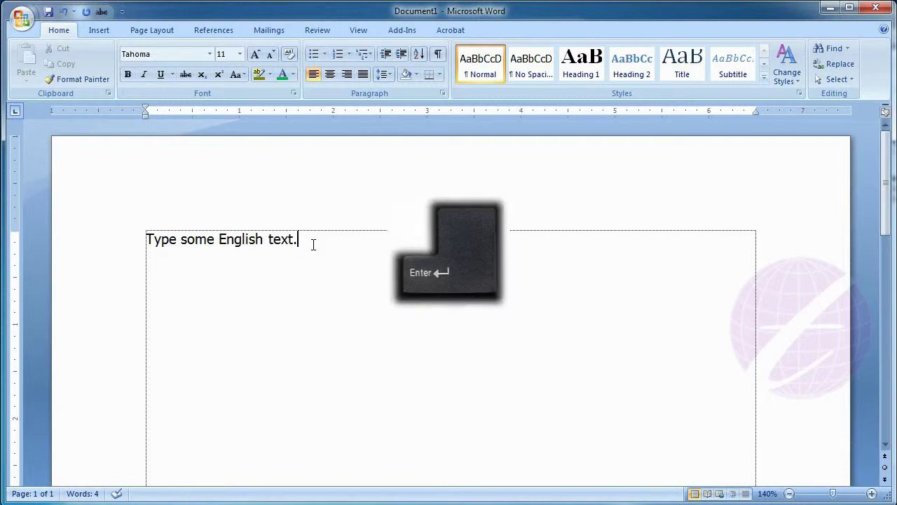
Add 'This is tutorial.' as a new line and break the first sentence before 'English'
key("Return")
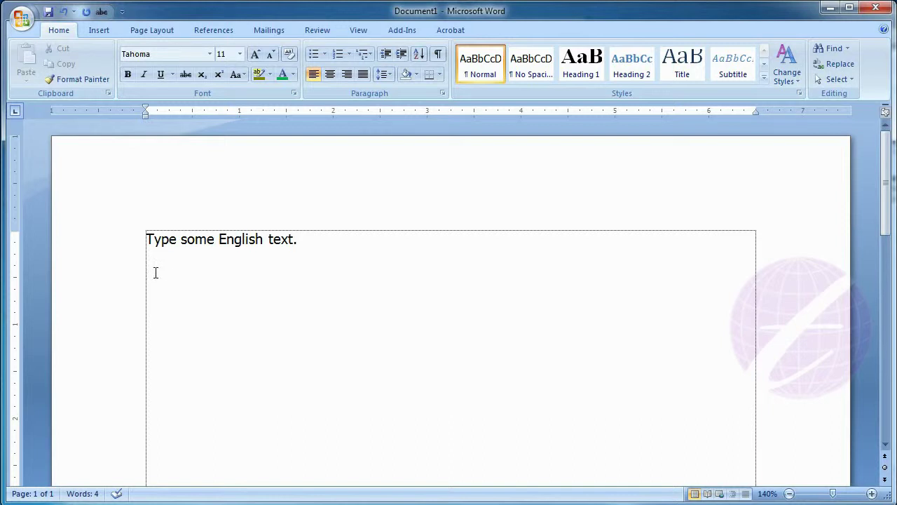
type("This is tutorial.")
left_click(147, 307)
left_click(220, 239)
key("Return")
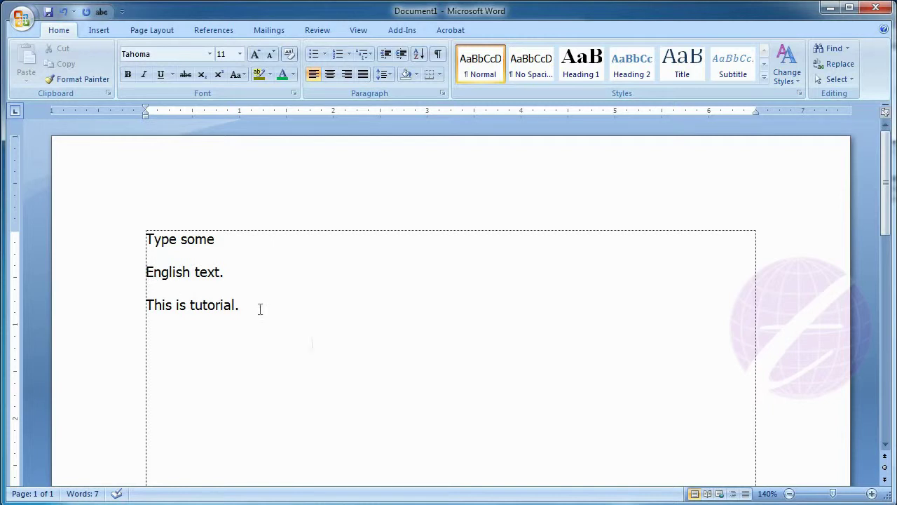
left_click(256, 286)
left_click_drag(181, 240, 213, 240)
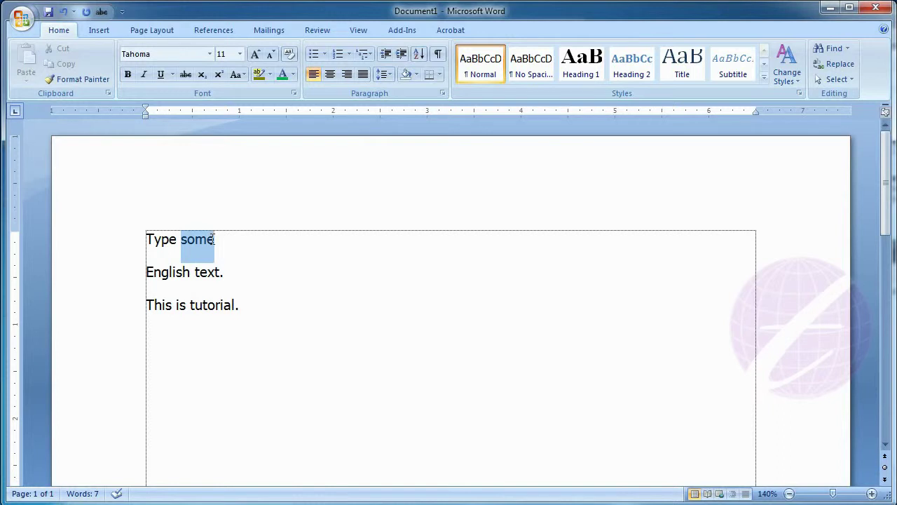
left_click_drag(213, 240, 215, 240)
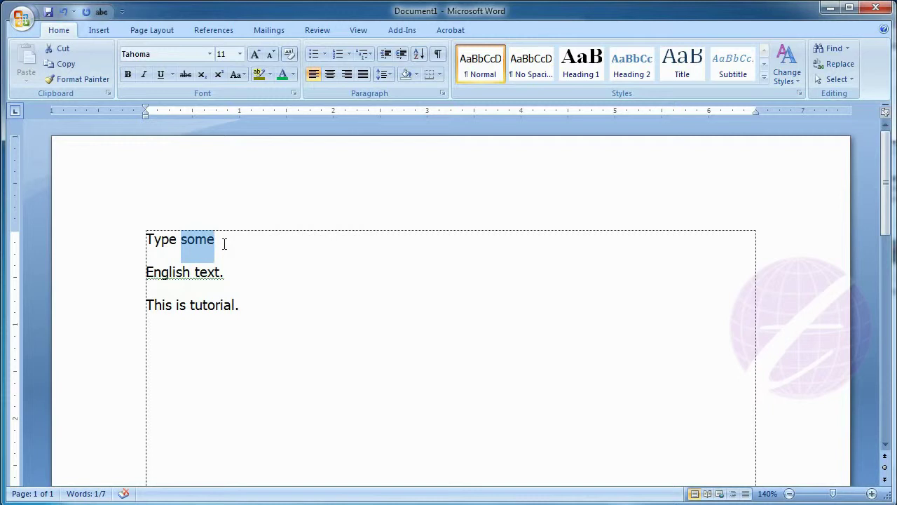
left_click(249, 276)
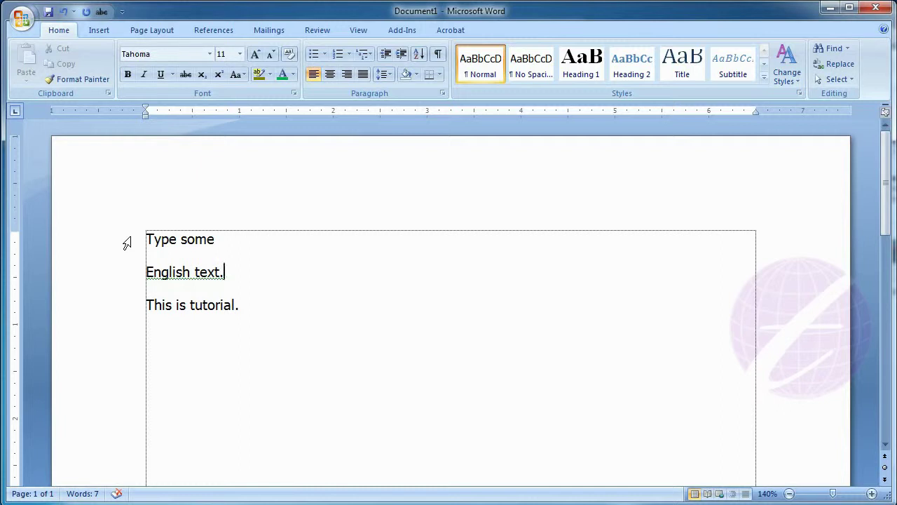
left_click(126, 242)
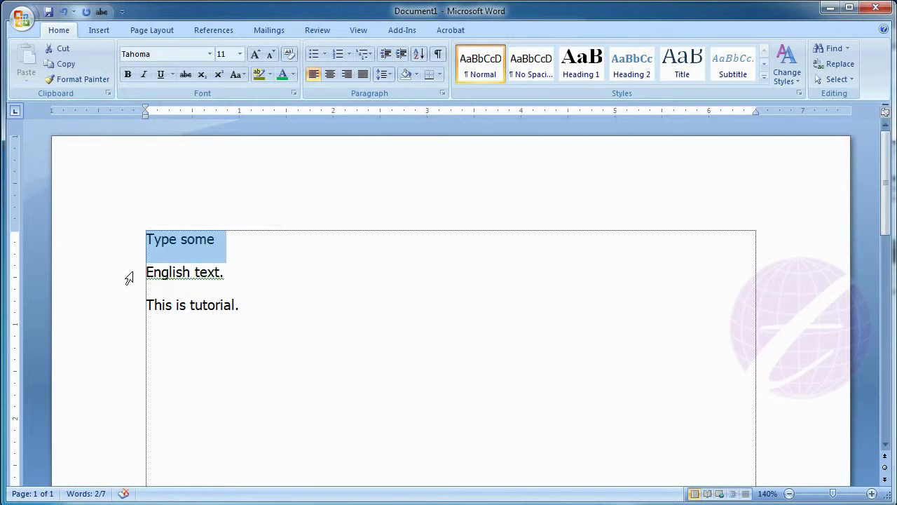
left_click(129, 278)
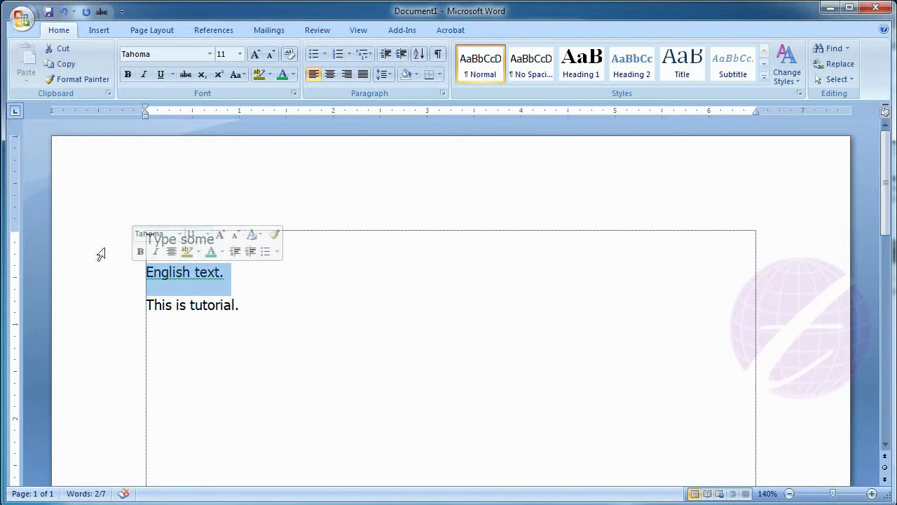
left_click(184, 280)
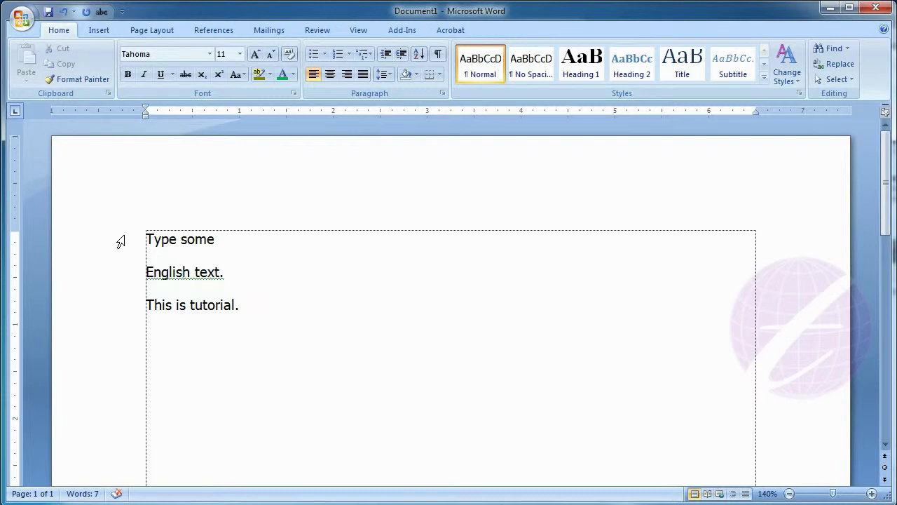
left_click(121, 240)
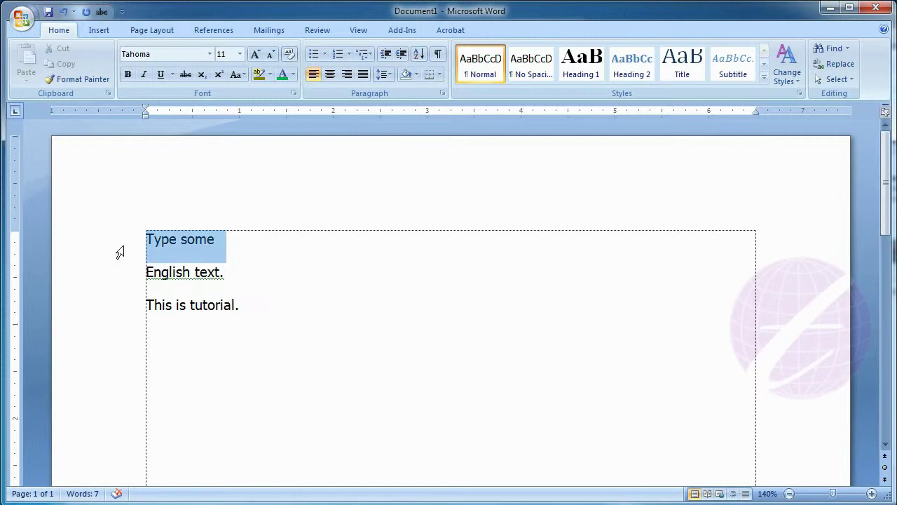
left_click_drag(120, 240, 118, 272)
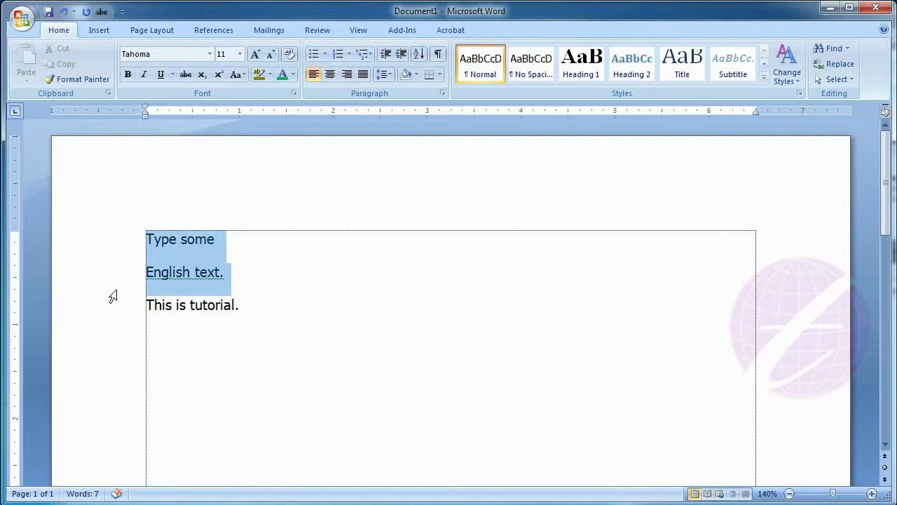
left_click_drag(118, 272, 118, 307)
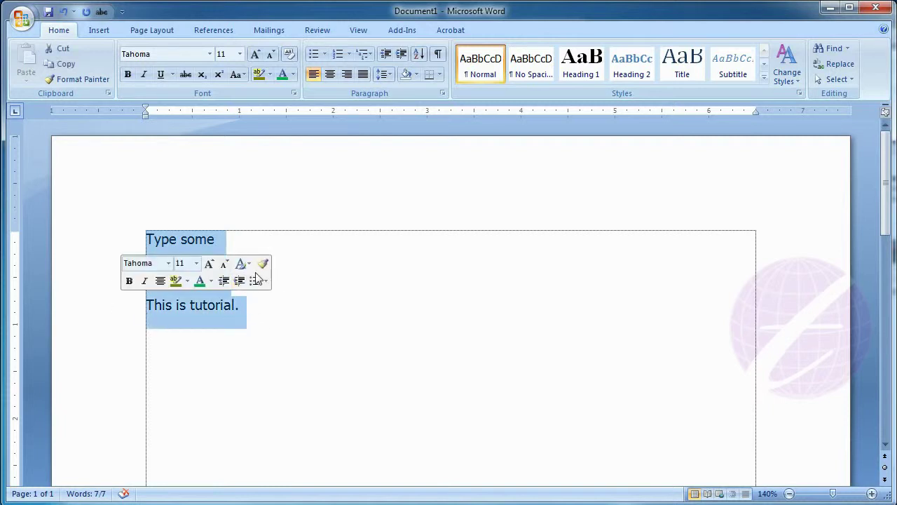
left_click(342, 288)
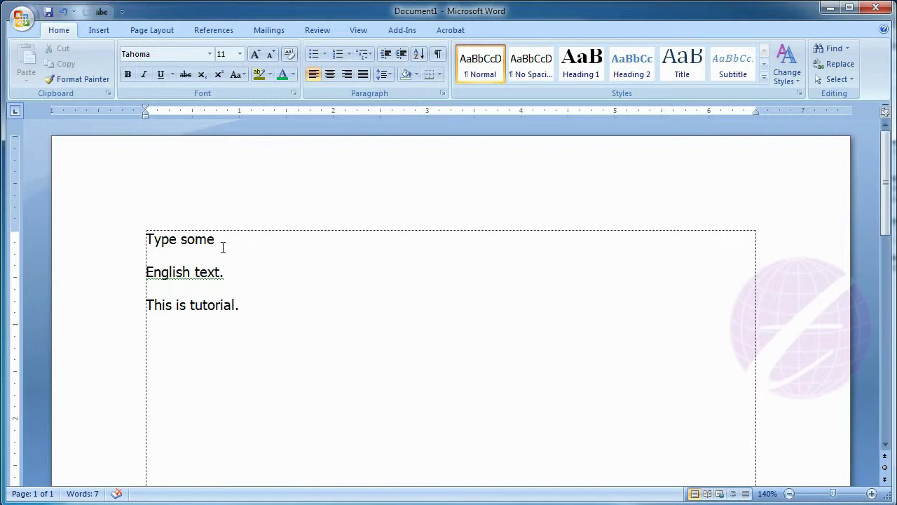
left_click(180, 239)
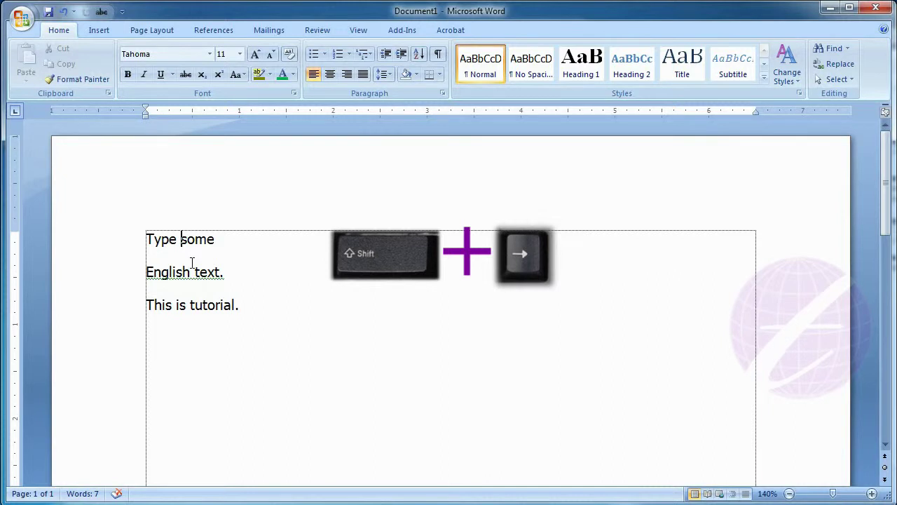
key("shift+Right")
key("shift+Left")
key("shift+Right")
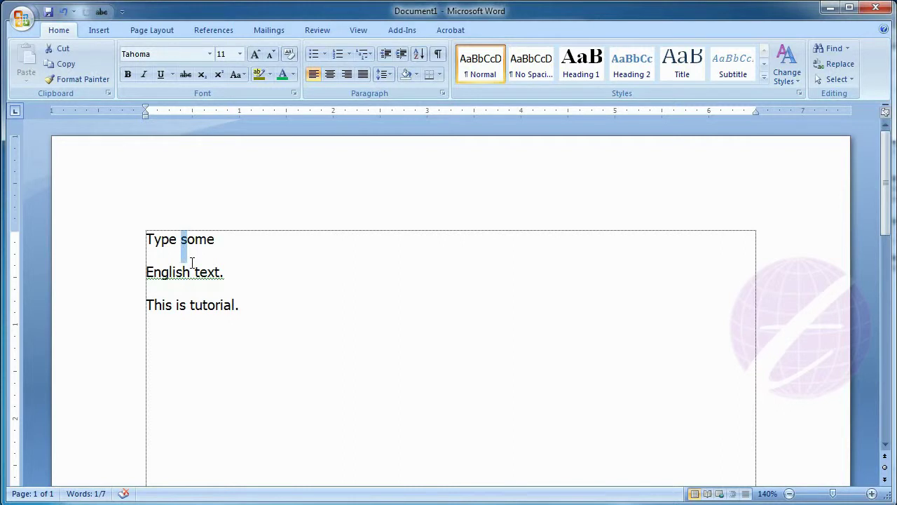
key("shift+Right")
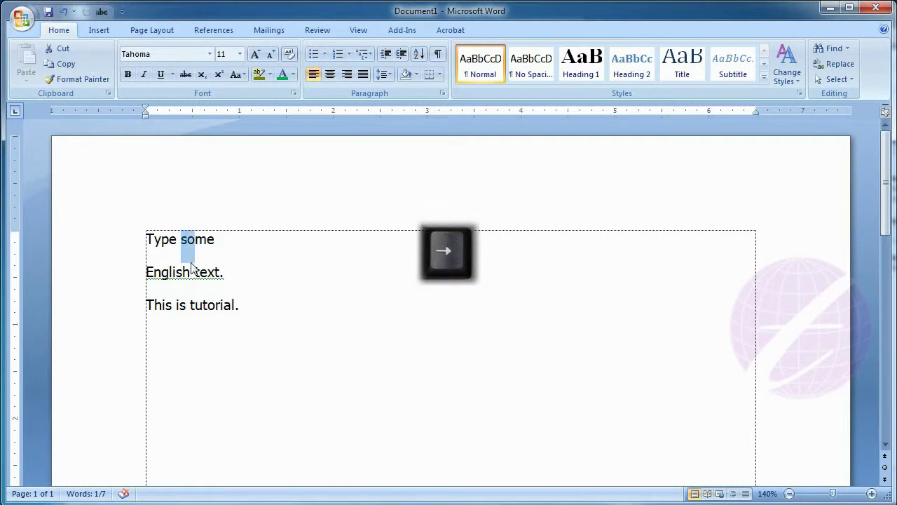
key("shift+Right")
key("shift+Right")
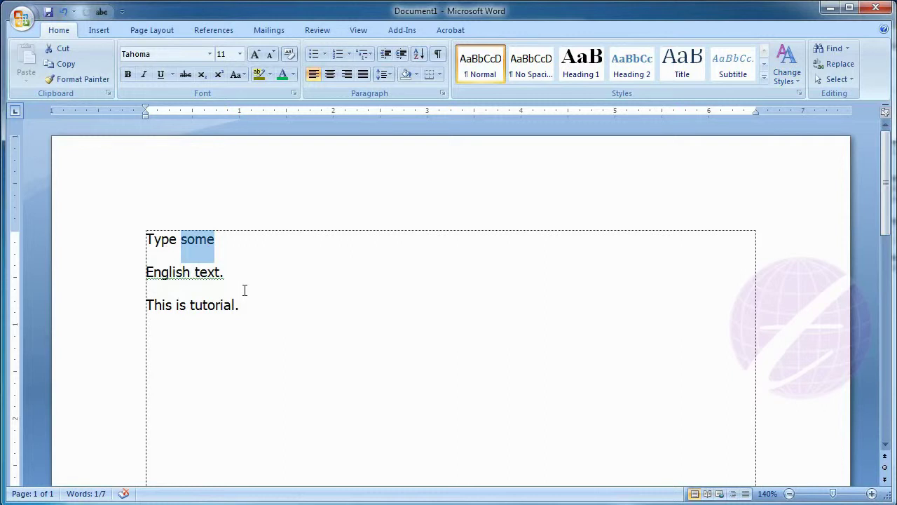
key("shift+Right")
key("shift+Right")
key("shift+Right")
key("shift+Right")
key("shift+Right")
key("shift+Right")
key("shift+Right")
key("shift+Right")
key("shift+Right")
key("shift+Right")
key("shift+Right")
key("shift+Right")
key("shift+Right")
key("shift+Right")
key("shift+Right")
key("shift+Right")
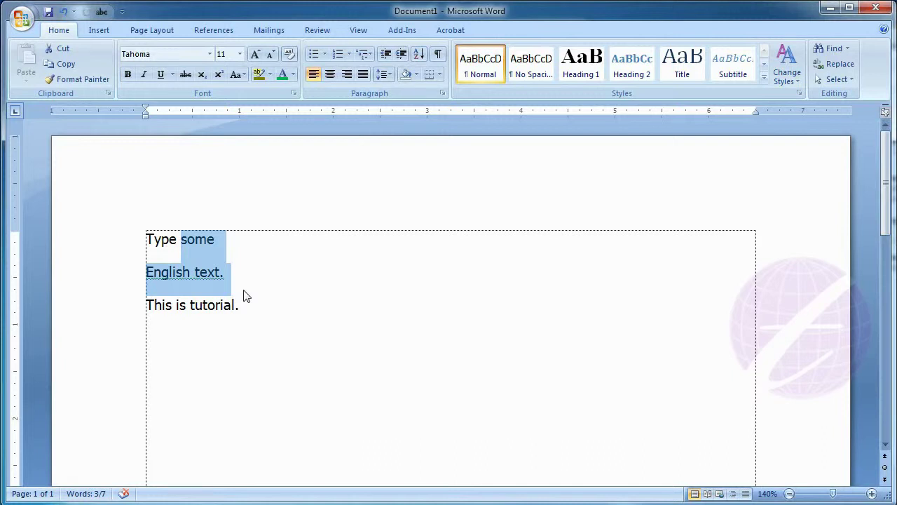
key("Left")
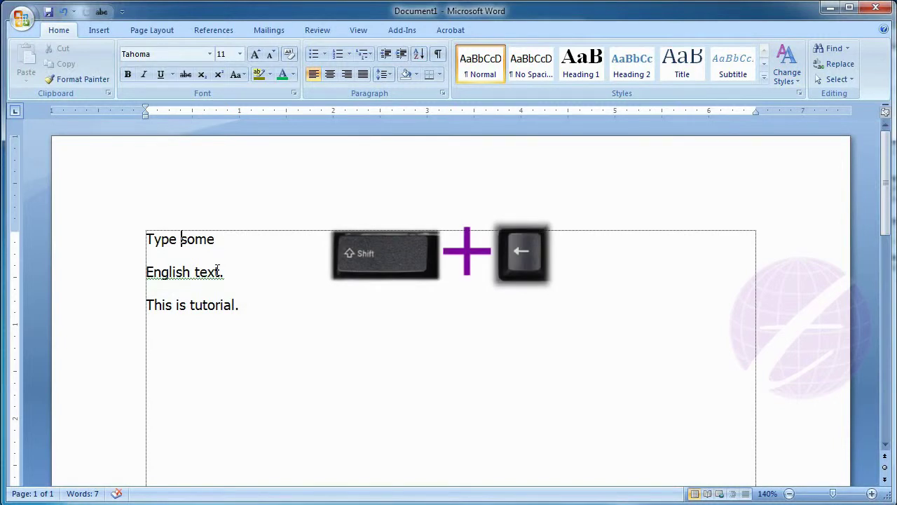
key("shift+Left")
key("shift+Left")
key("shift+Left")
key("shift+Left")
key("shift+Left")
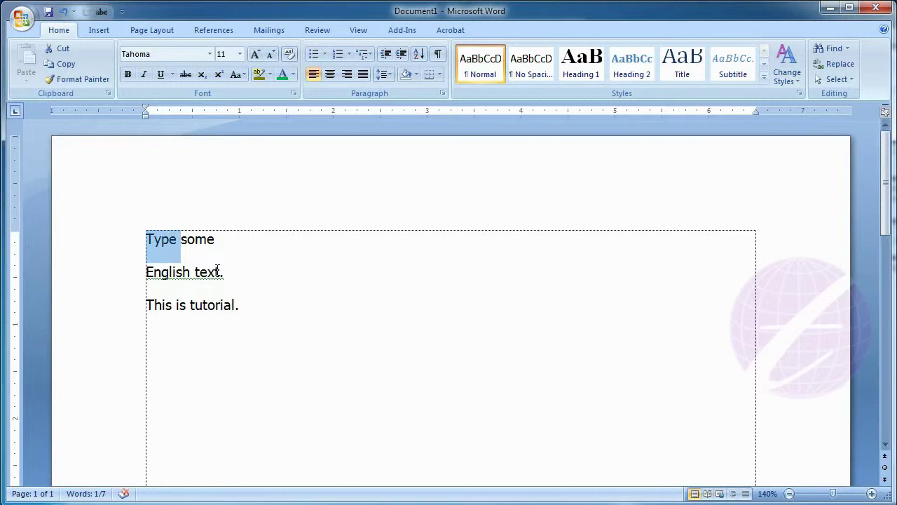
left_click(191, 272)
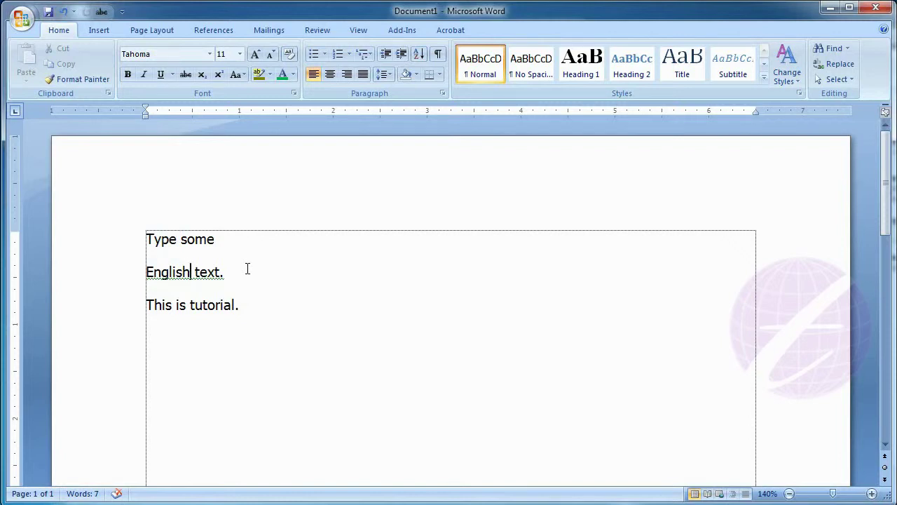
key("shift+Up")
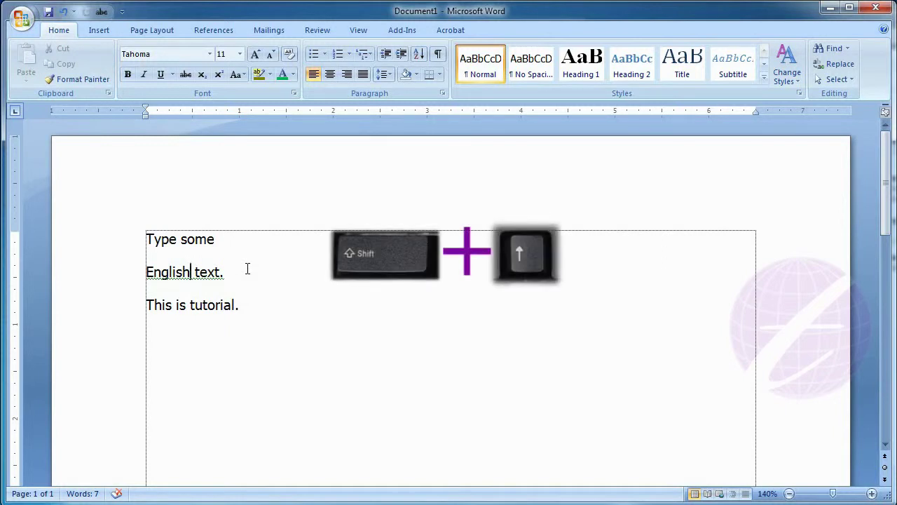
key("shift+Up")
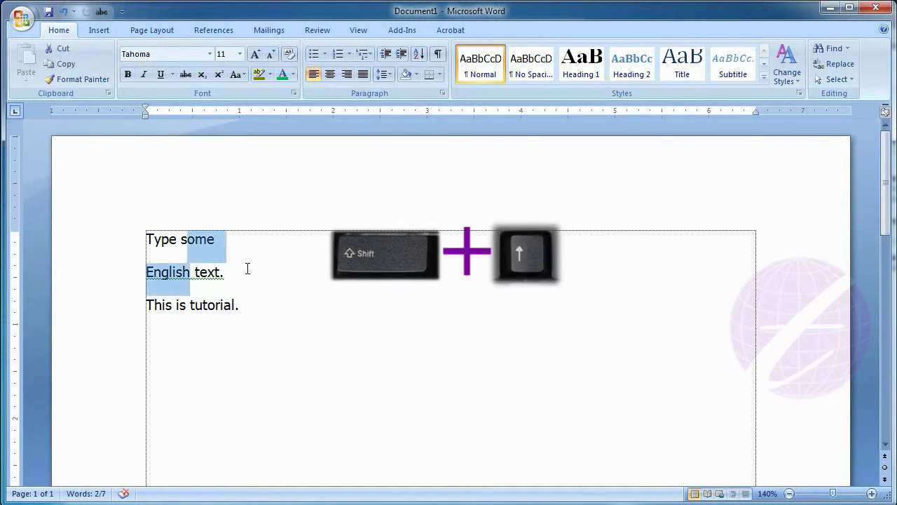
key("shift+Up")
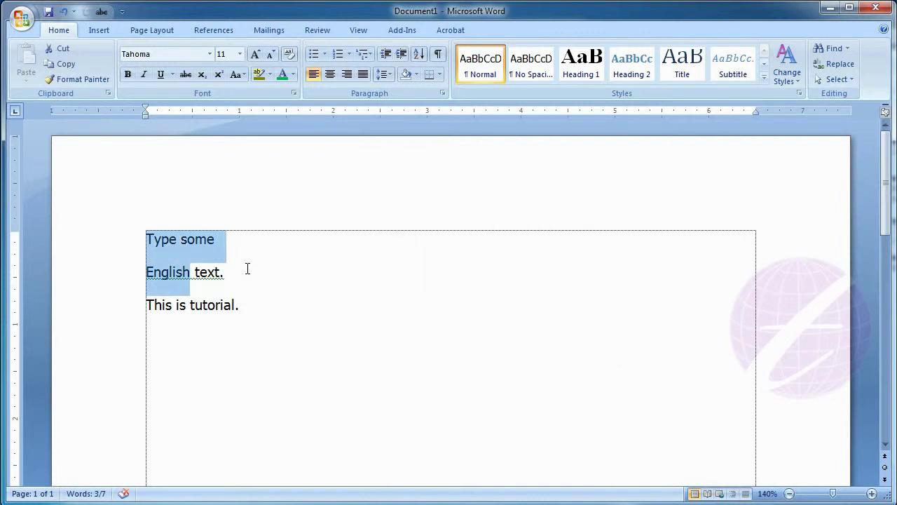
key("shift+Down")
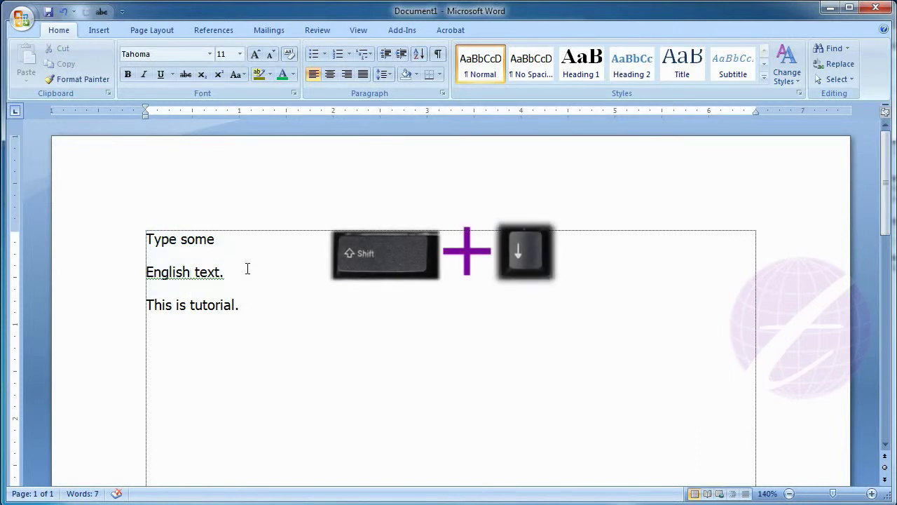
key("shift+Down")
key("shift+Down")
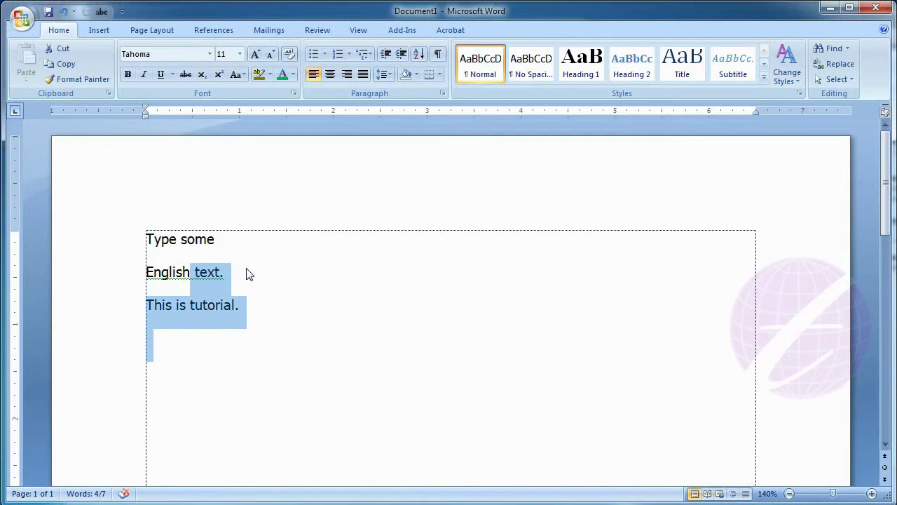
key("Left")
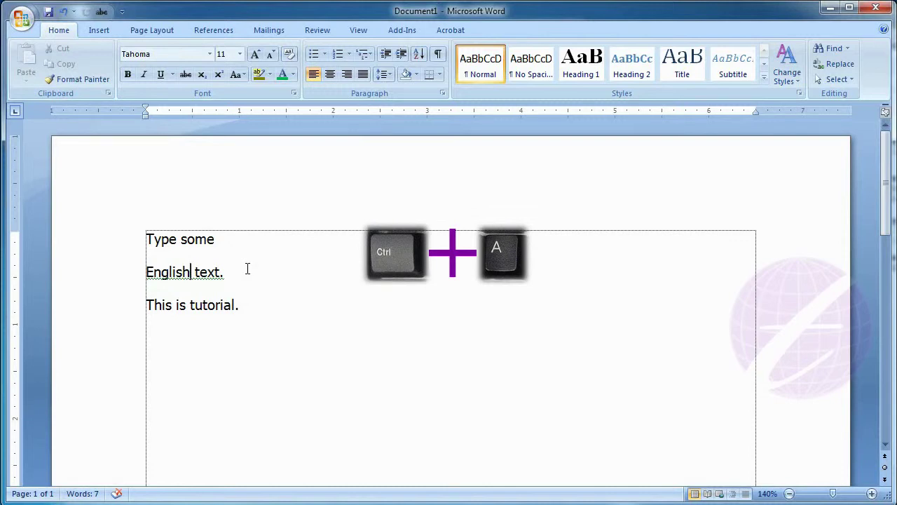
Select all three lines of the document with Ctrl+A
key("ctrl+a")
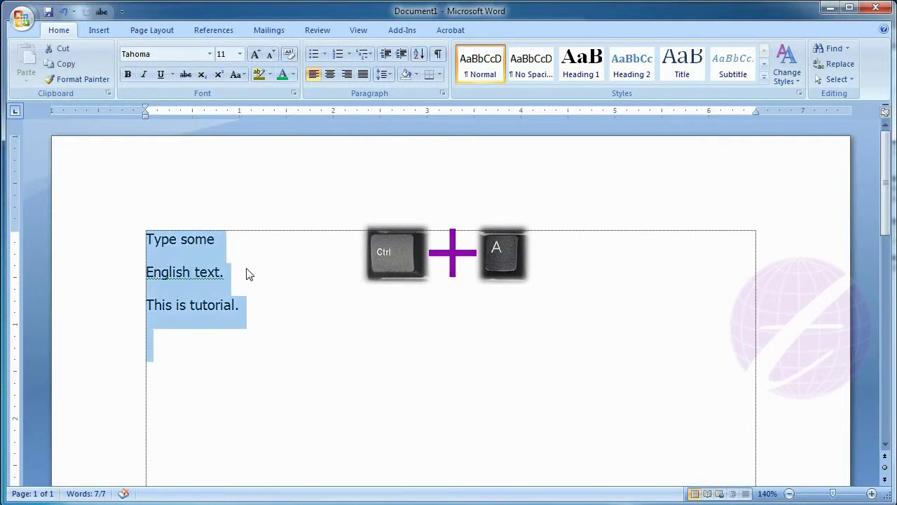